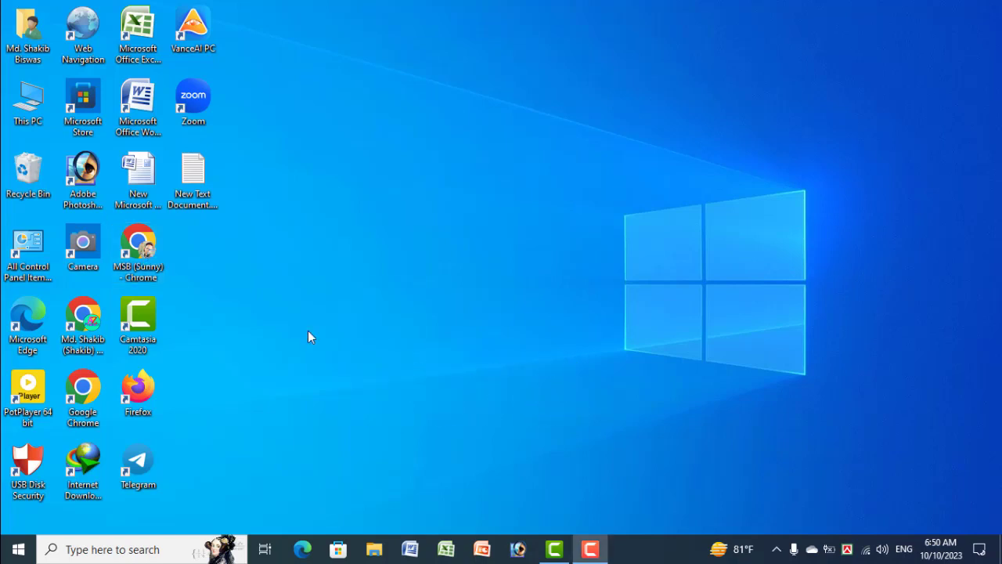
Step: Launch Chrome, open the Adobe Express shortcut, and navigate to the Remove Background quick action
double_click(145, 260)
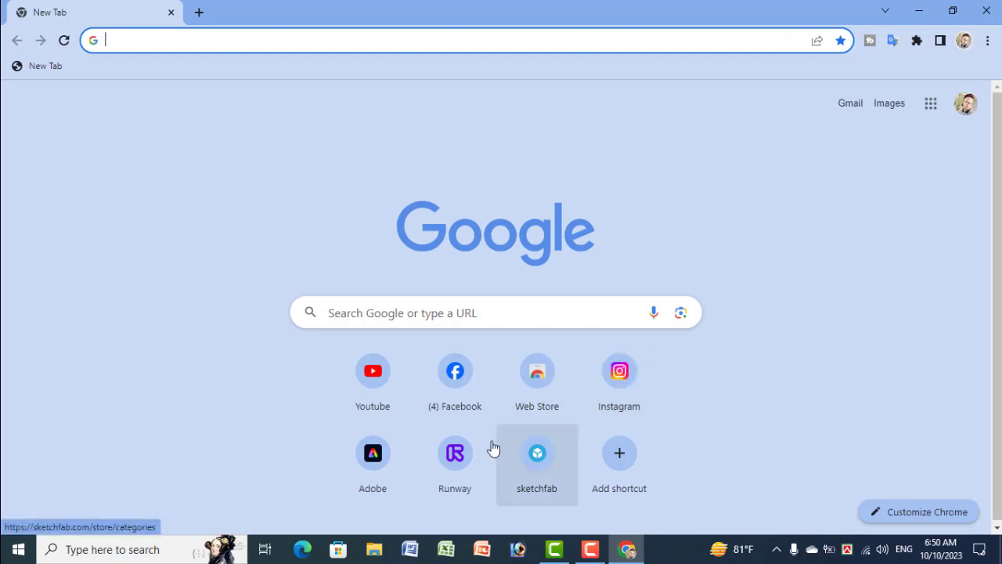
click(364, 461)
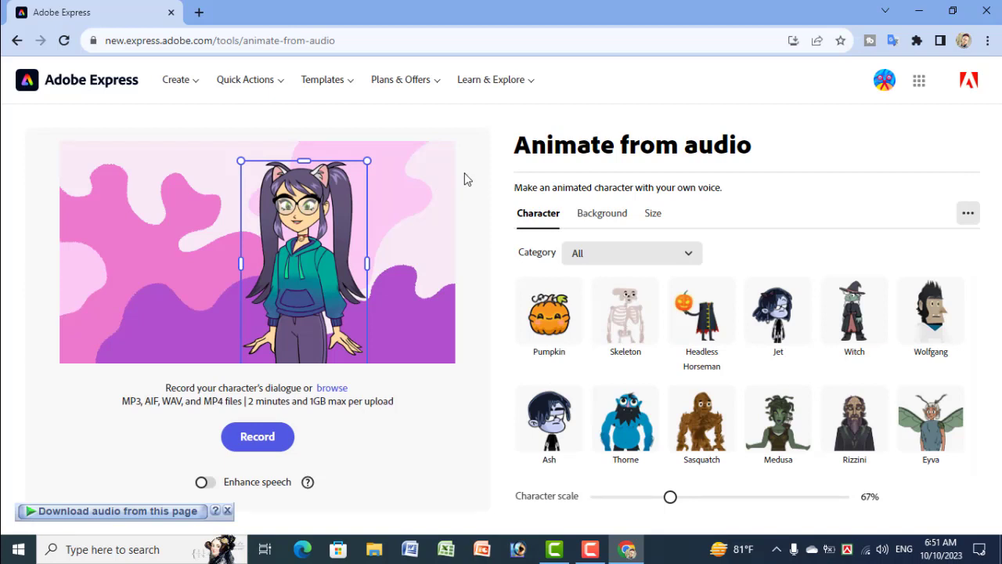
click(177, 82)
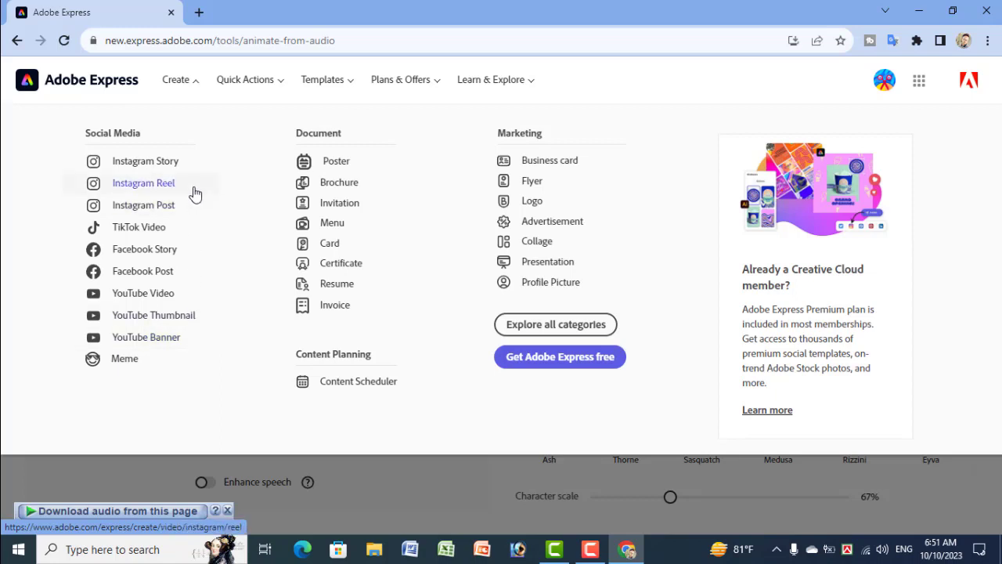
click(254, 81)
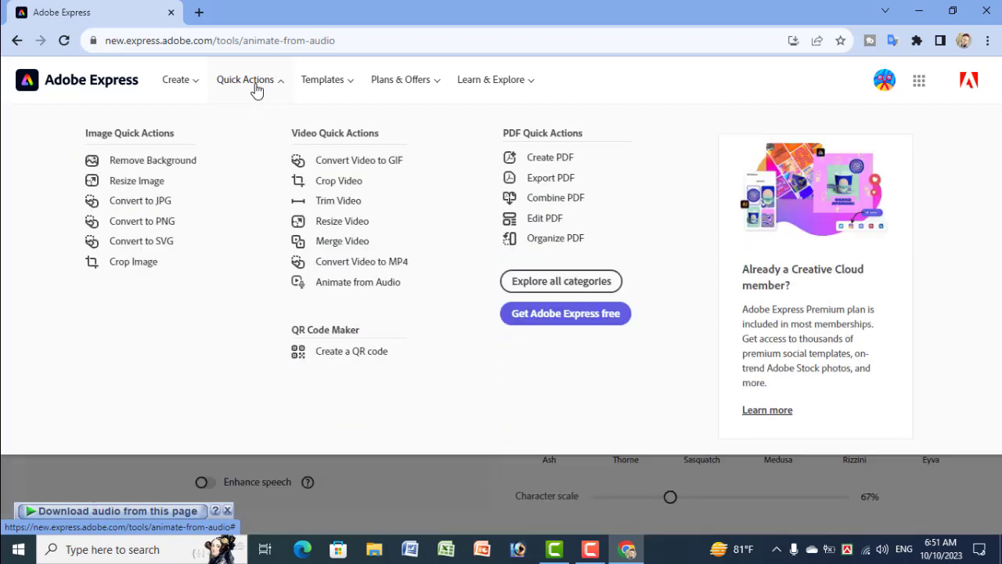
click(177, 165)
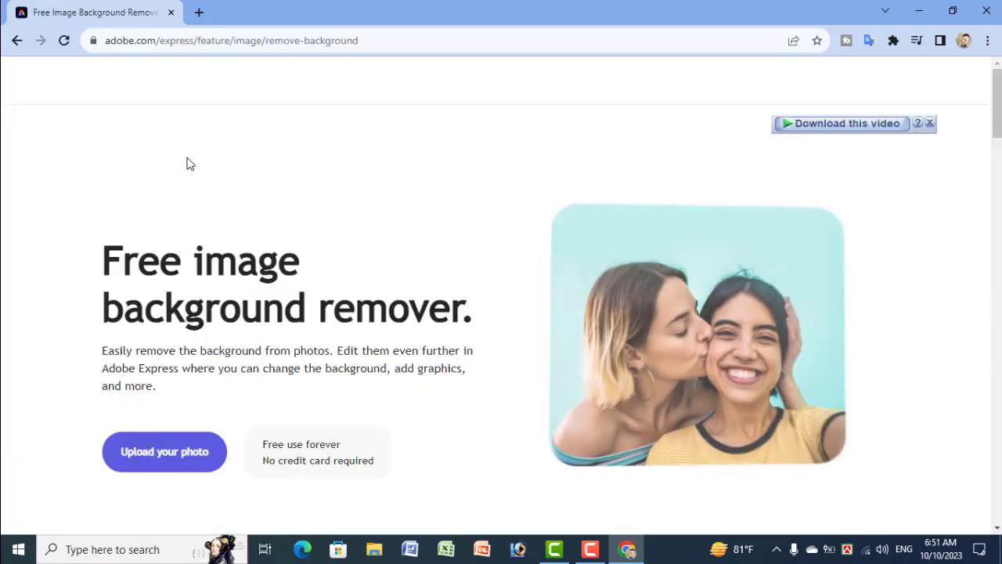
Step: Start uploading a photo to the free image background remover
scroll(258, 342, down, 3)
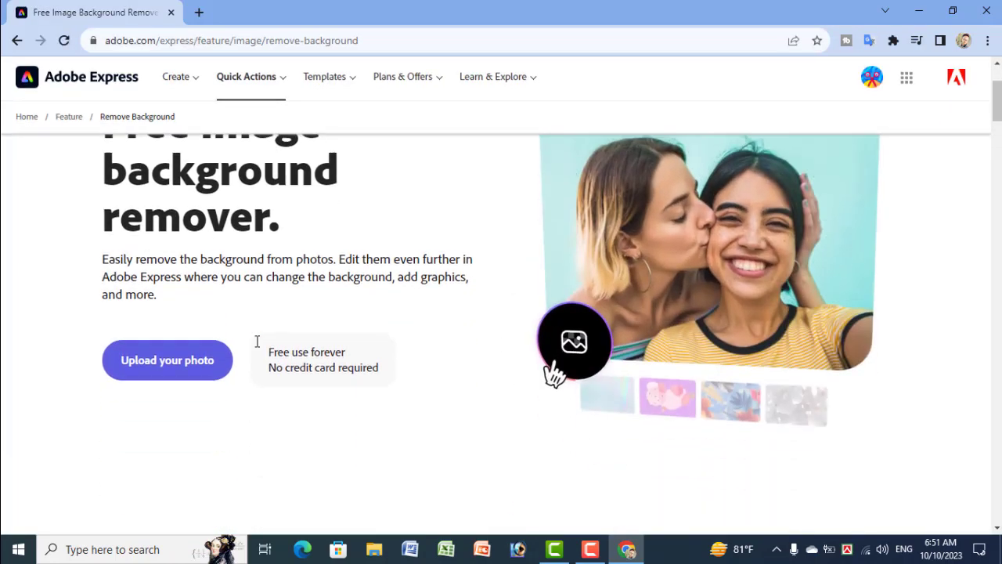
click(196, 294)
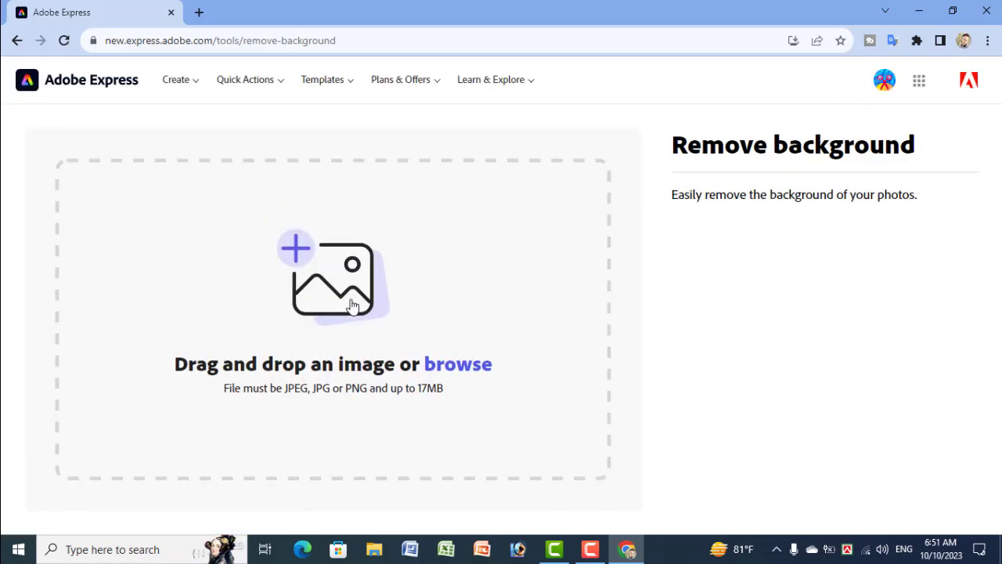
click(350, 304)
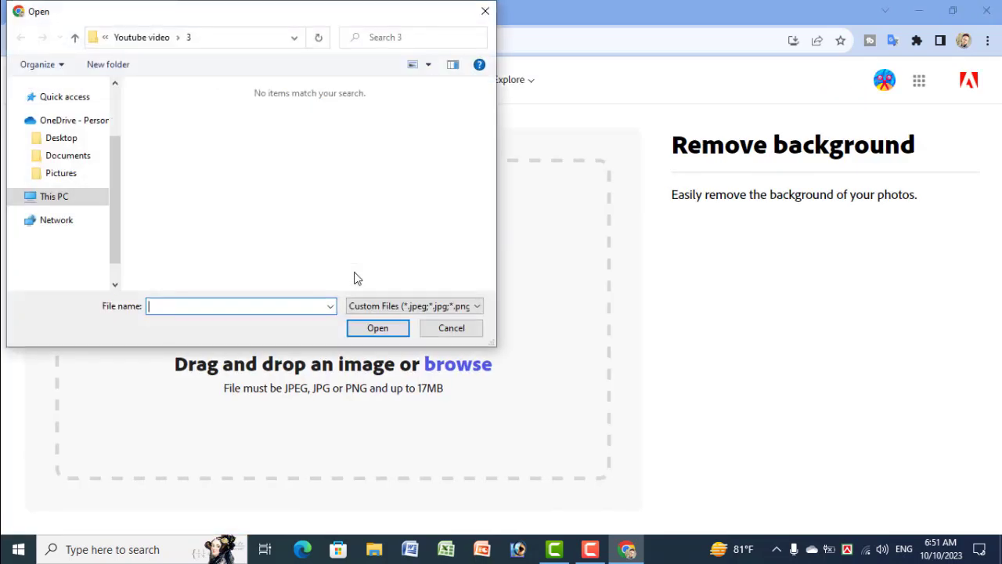
Step: Choose the full-length standing photo from the Downloads folder to remove its background
scroll(68, 141, up, 2)
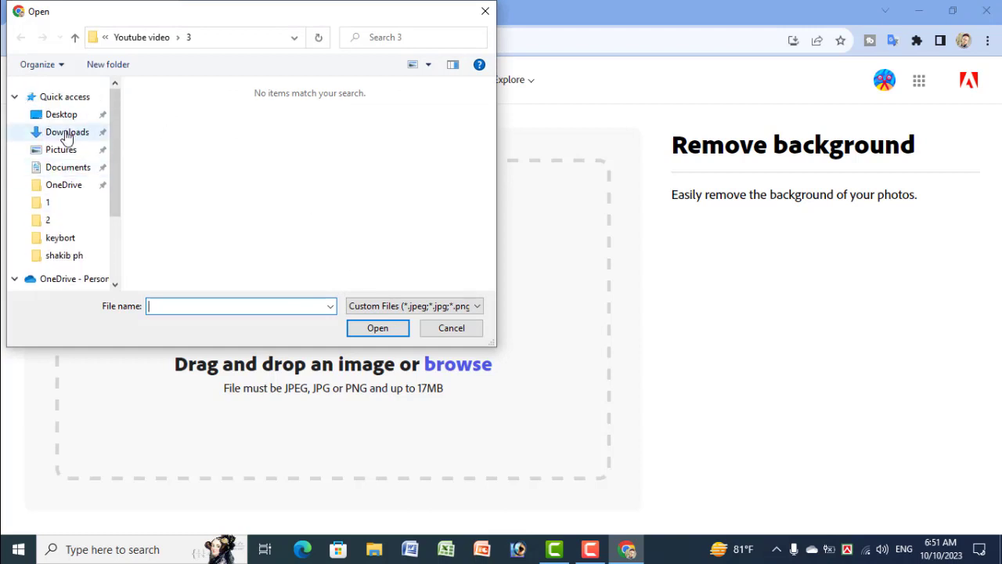
click(68, 133)
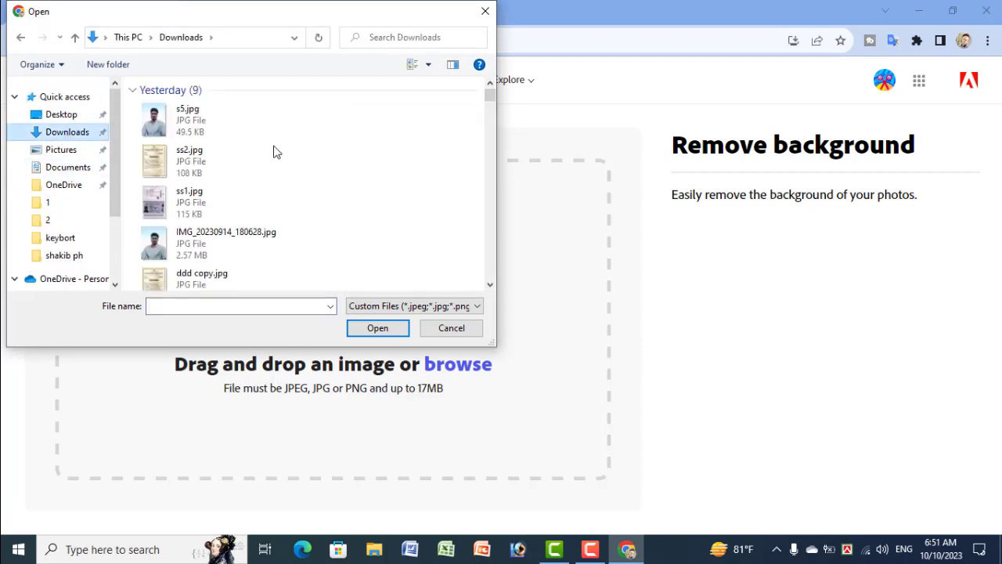
scroll(305, 156, down, 10)
scroll(304, 155, up, 5)
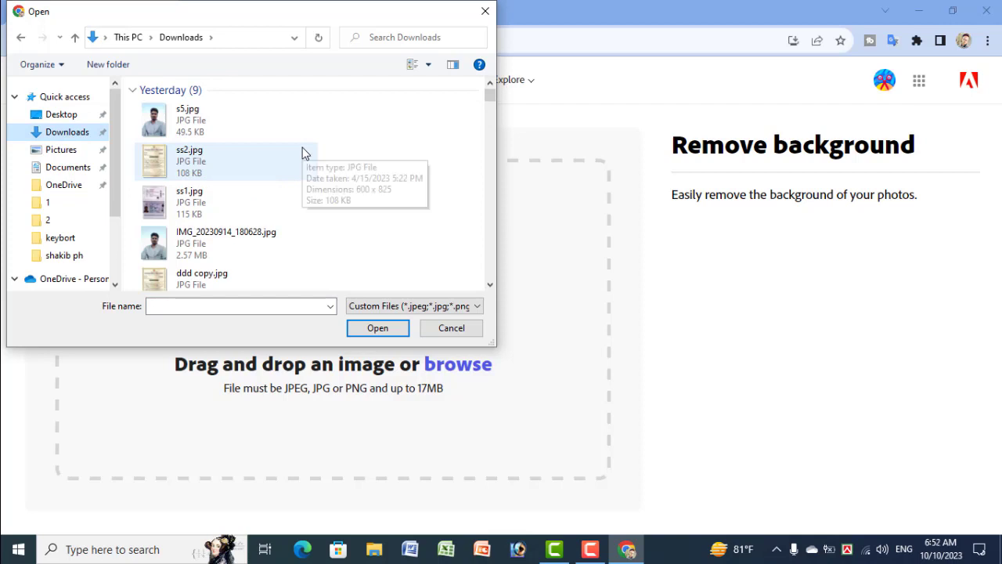
scroll(303, 151, down, 3)
scroll(288, 164, down, 10)
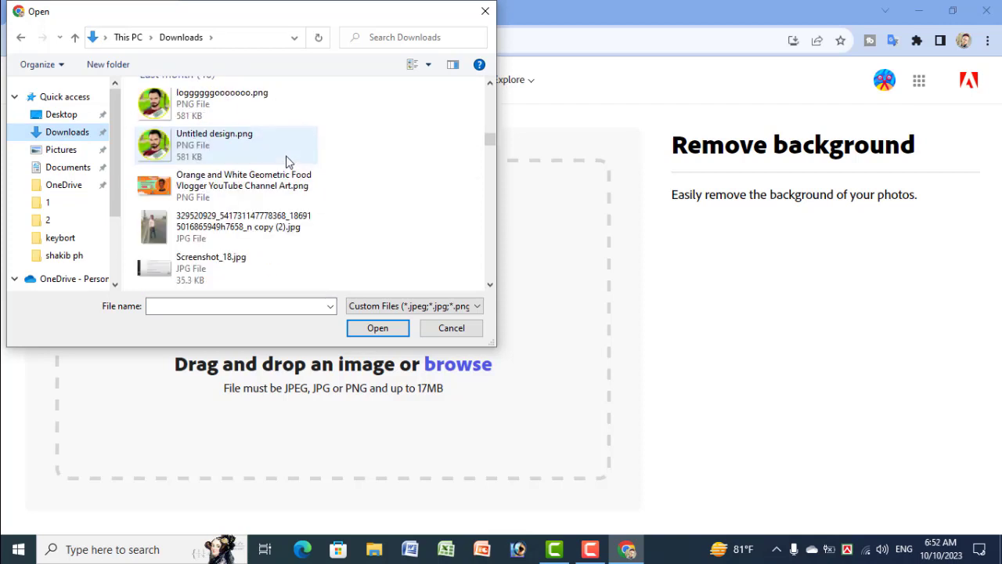
scroll(287, 161, up, 3)
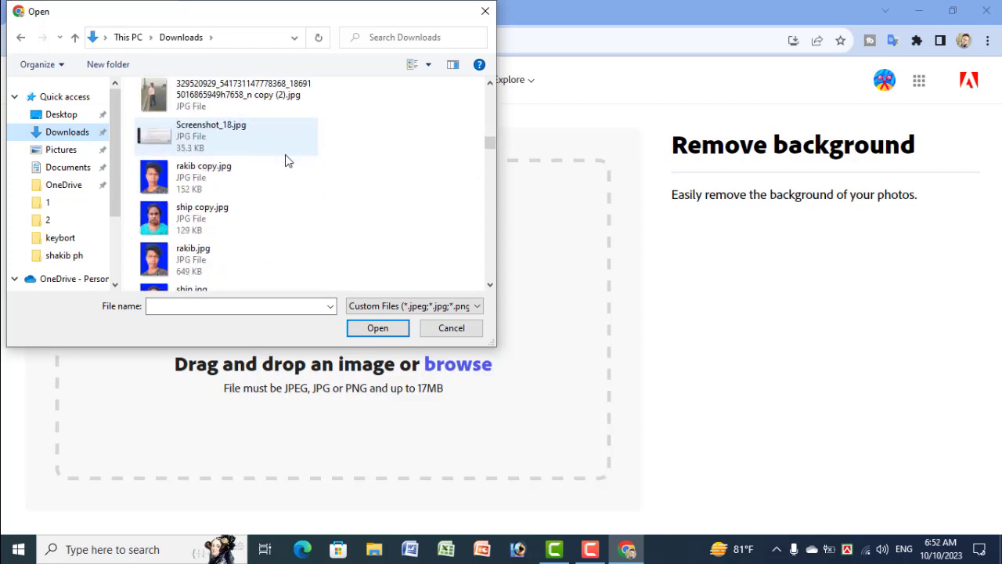
double_click(226, 102)
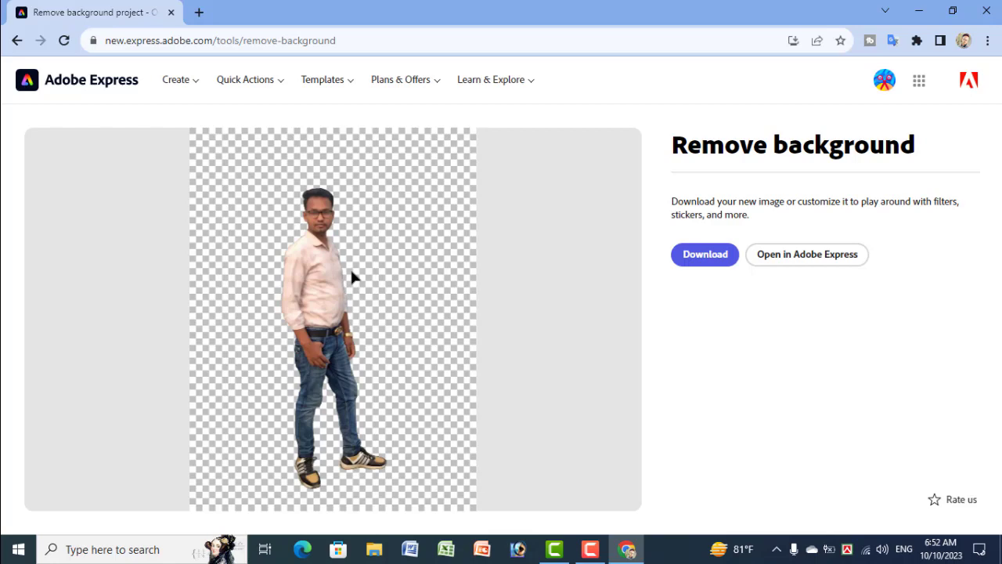
Step: Download the background-removed image as a PNG
click(702, 265)
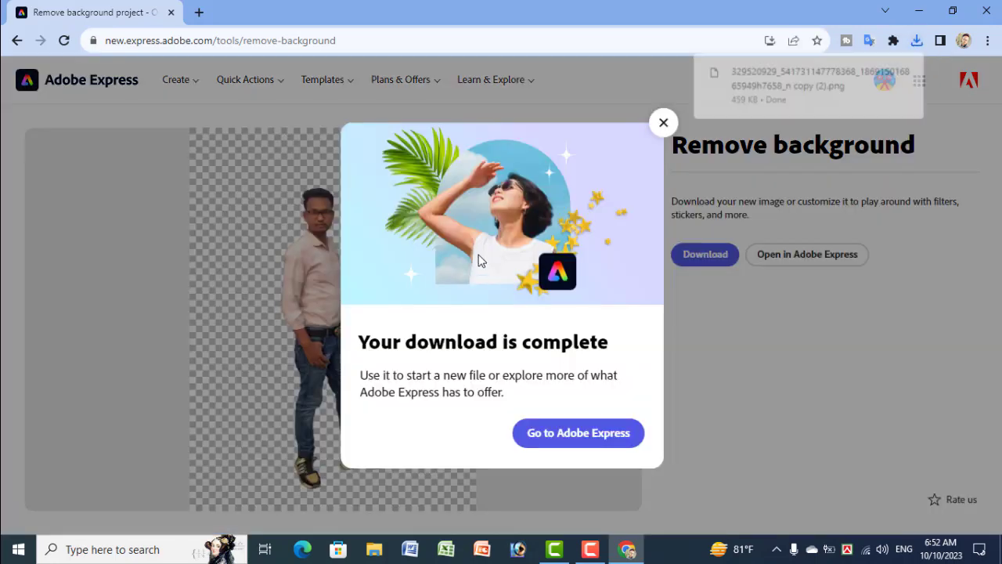
click(663, 124)
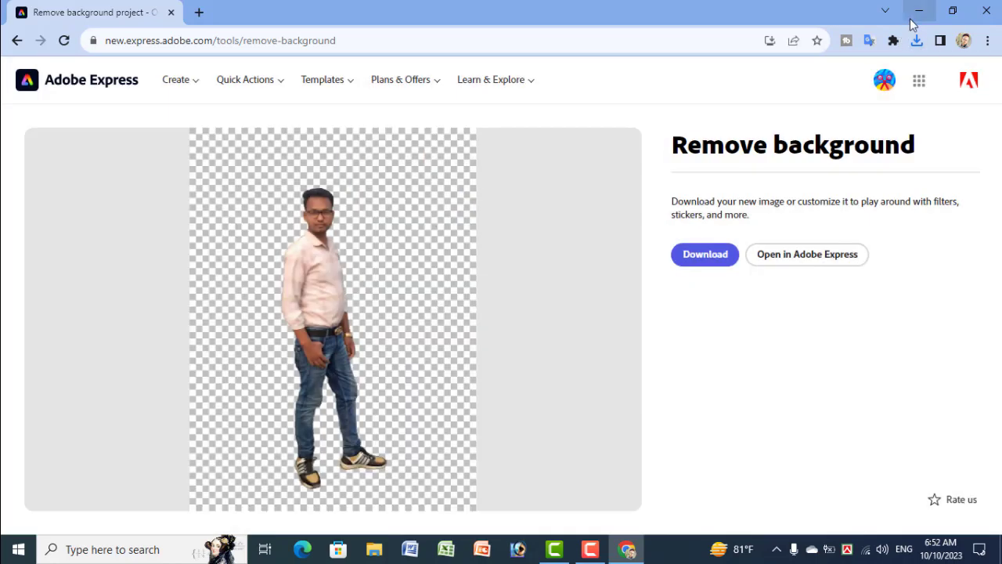
click(701, 257)
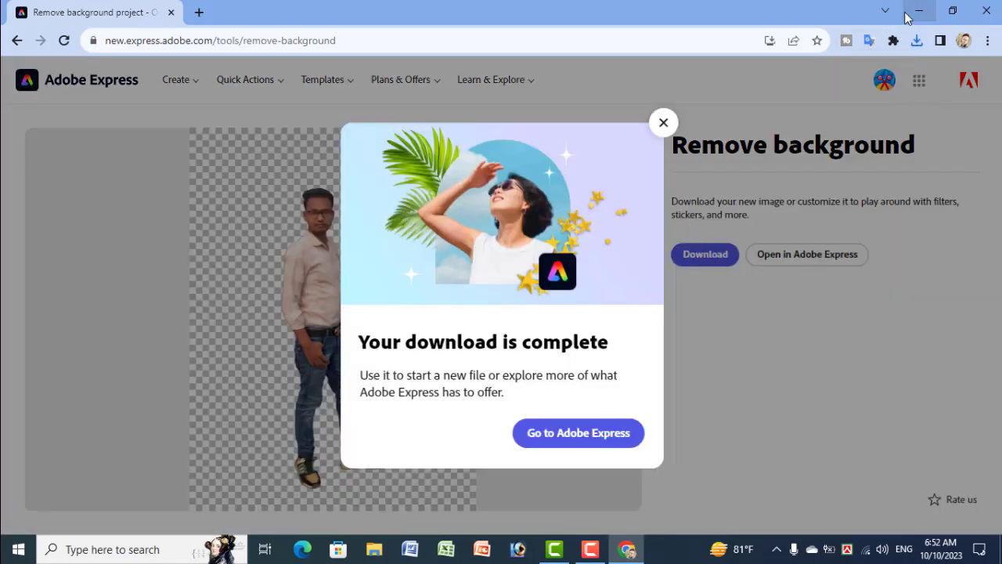
Step: Minimize the browser and open the Downloads folder in File Explorer, selecting the new PNG
click(919, 11)
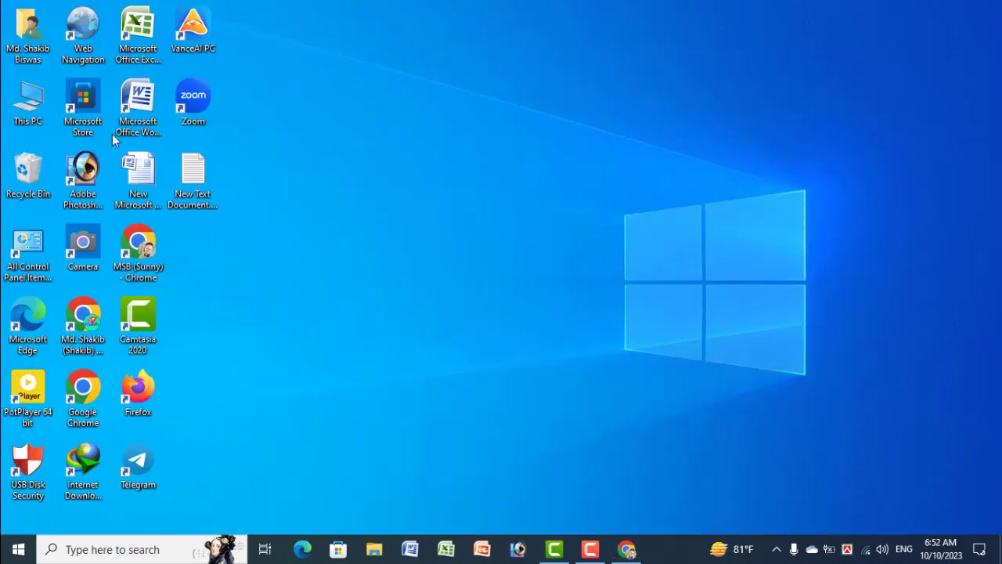
double_click(28, 106)
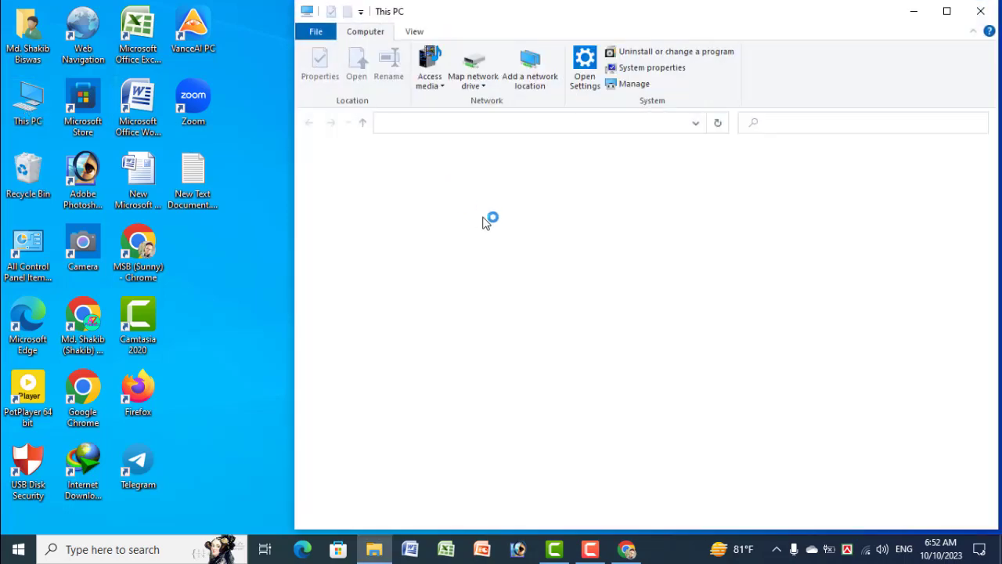
click(495, 229)
double_click(495, 230)
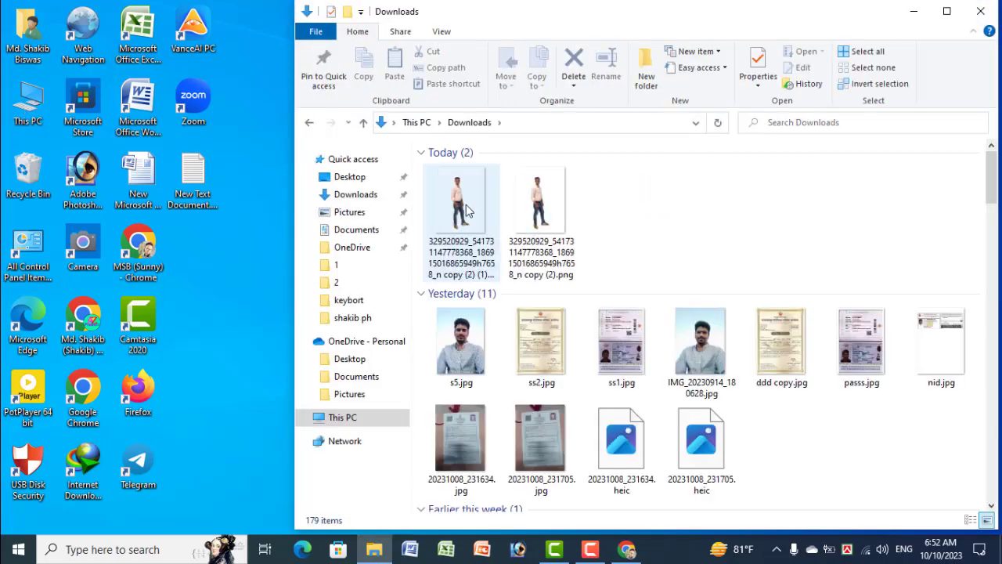
click(466, 204)
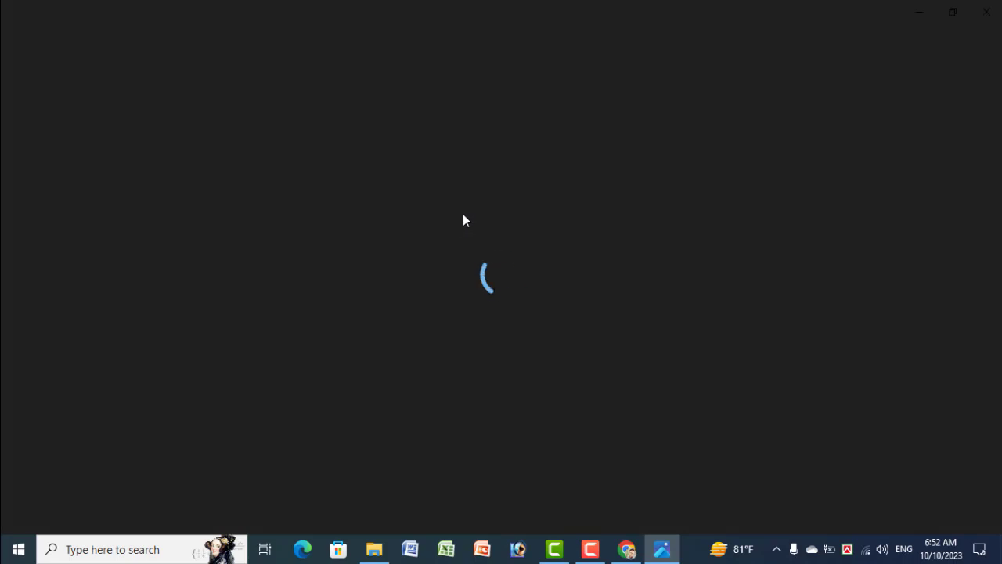
Step: Open the background-removed PNG in the photo viewer, zoom out, and close it
double_click(481, 194)
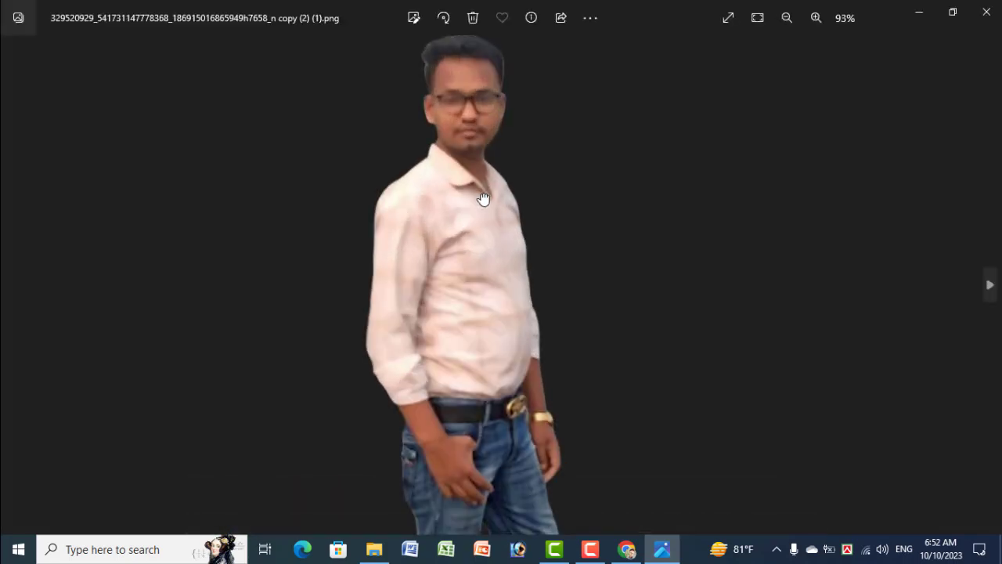
double_click(481, 194)
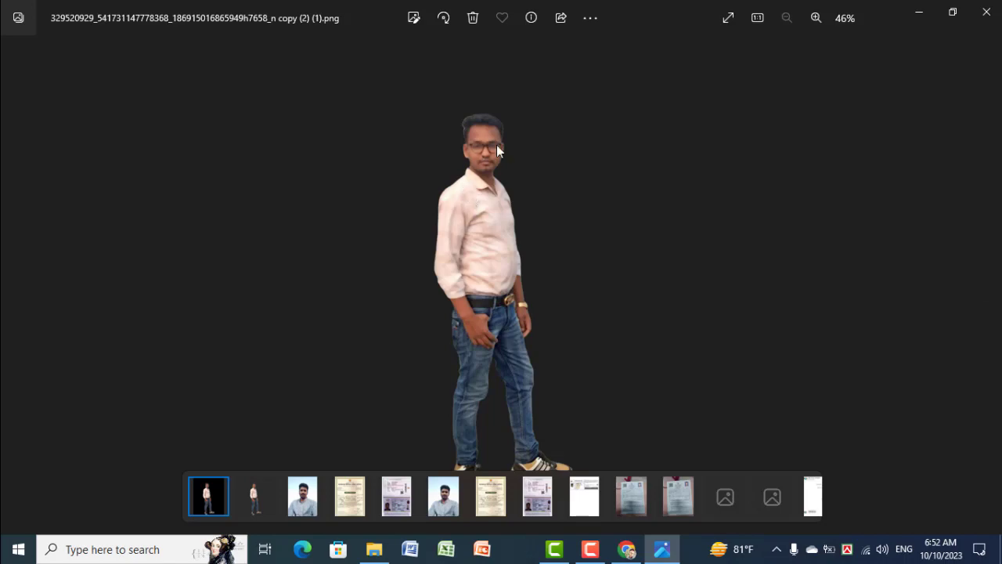
click(987, 12)
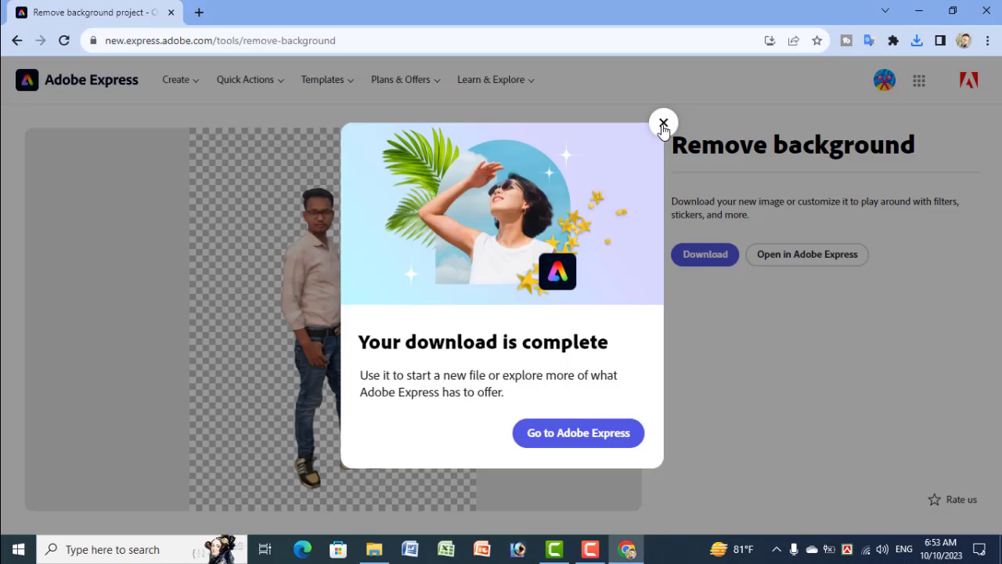
Step: Return to the Animate from audio tool in Adobe Express
click(663, 124)
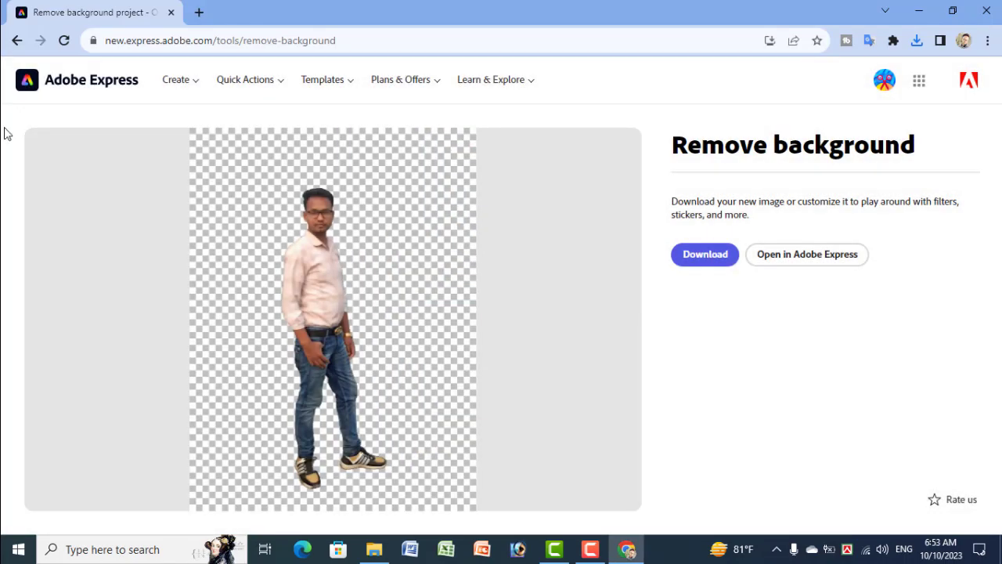
click(16, 42)
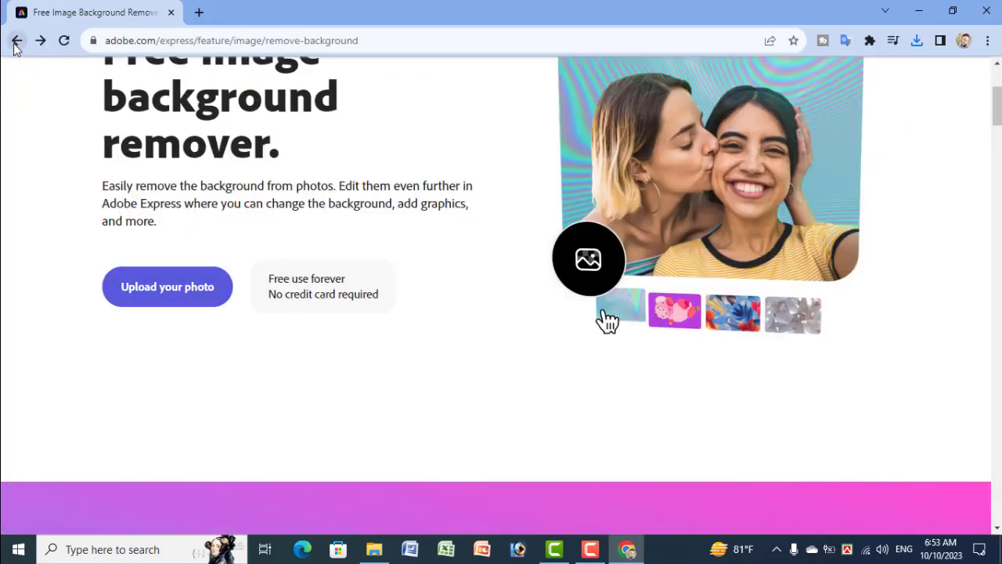
click(16, 42)
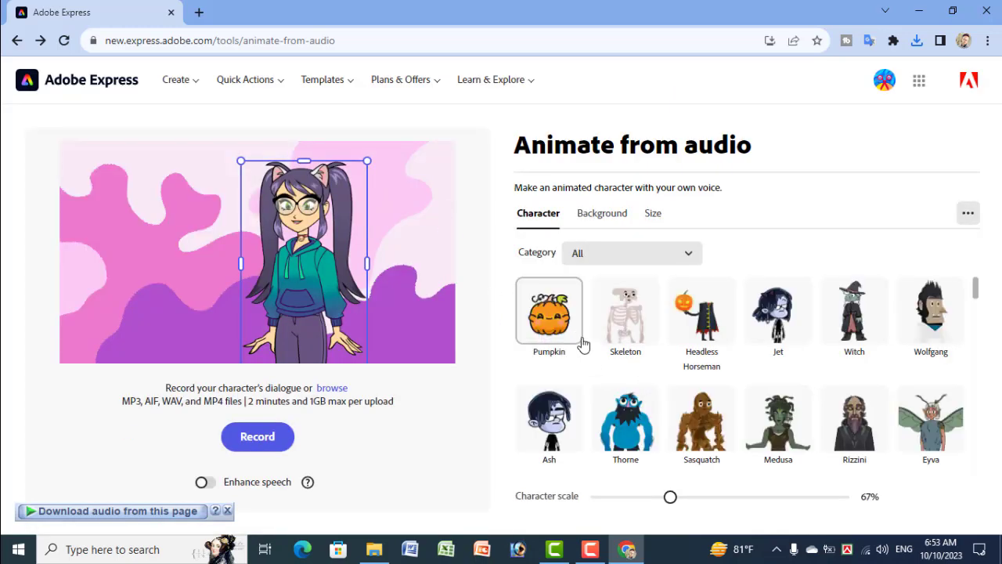
Step: Choose the Sawyer character and move it slightly left on the canvas
scroll(583, 347, down, 1)
scroll(627, 354, down, 5)
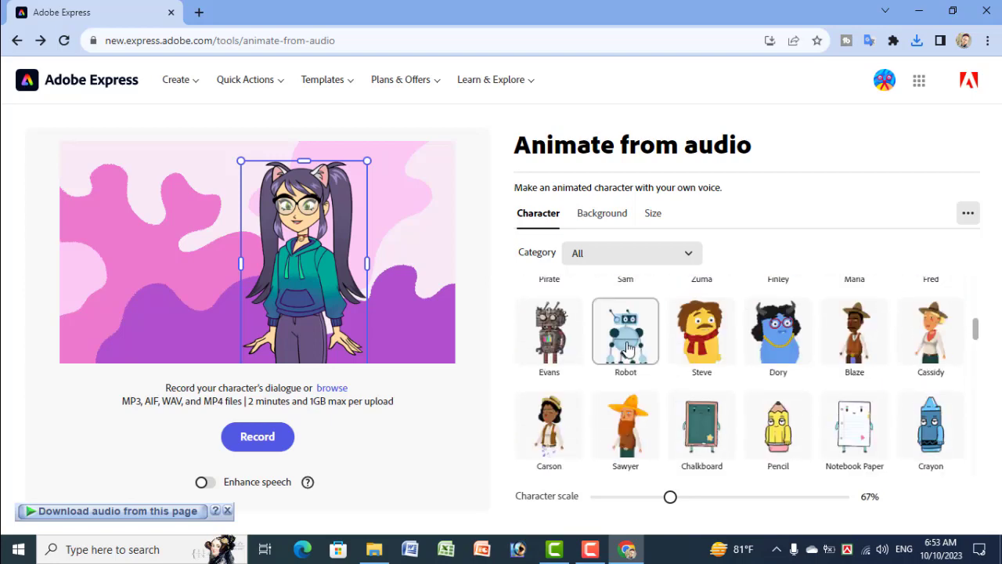
click(630, 440)
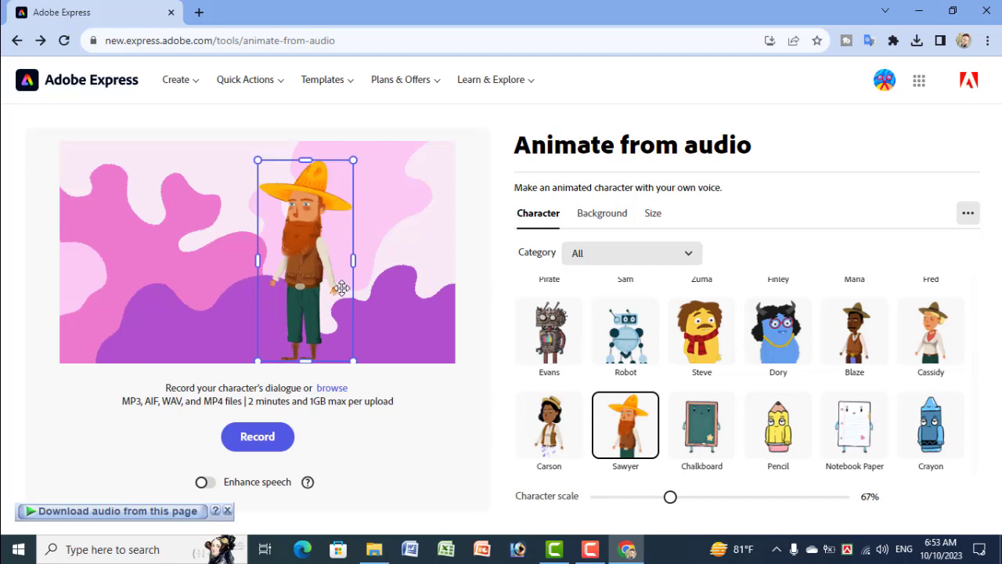
drag(321, 268, 279, 258)
scroll(608, 320, up, 4)
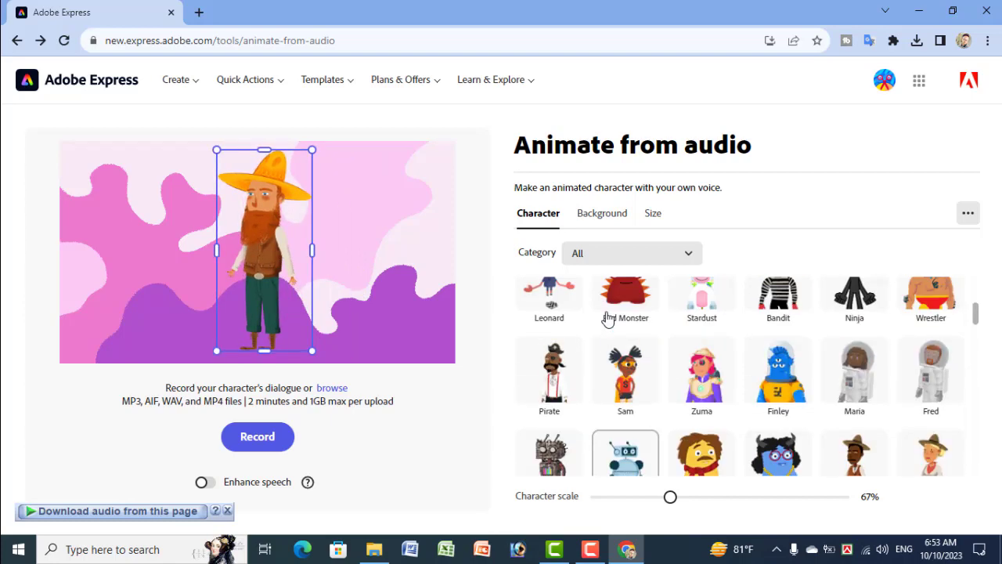
click(595, 219)
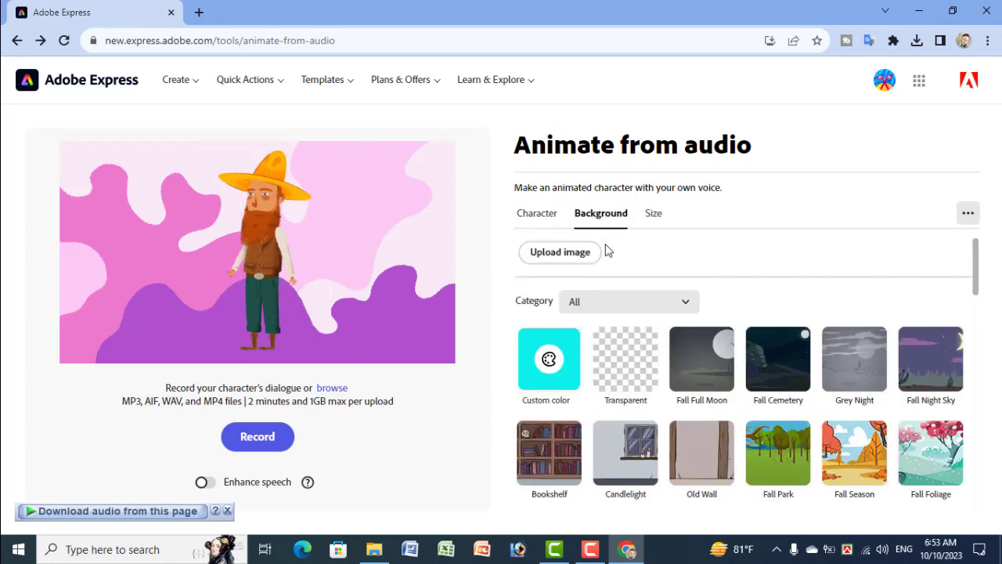
click(582, 257)
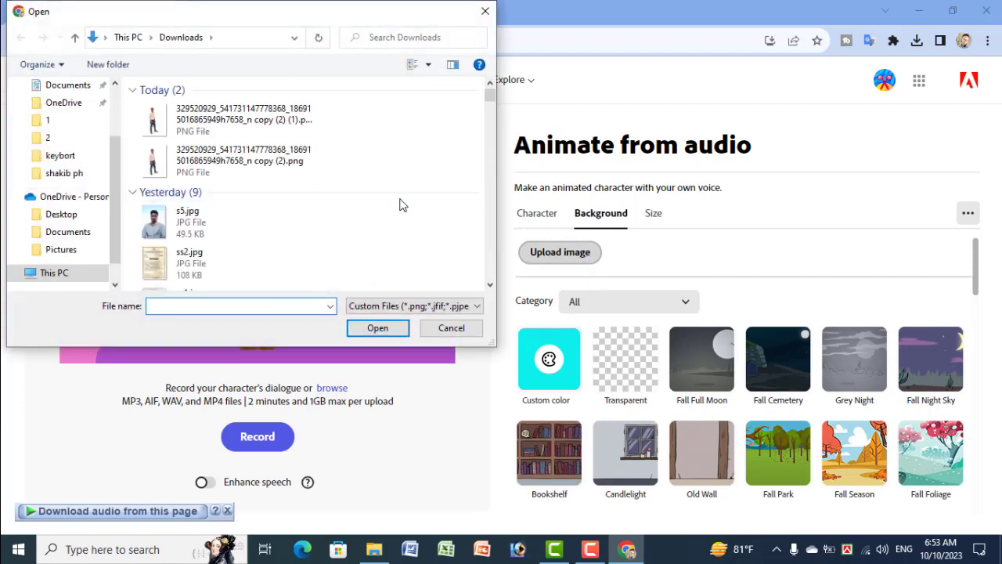
click(485, 12)
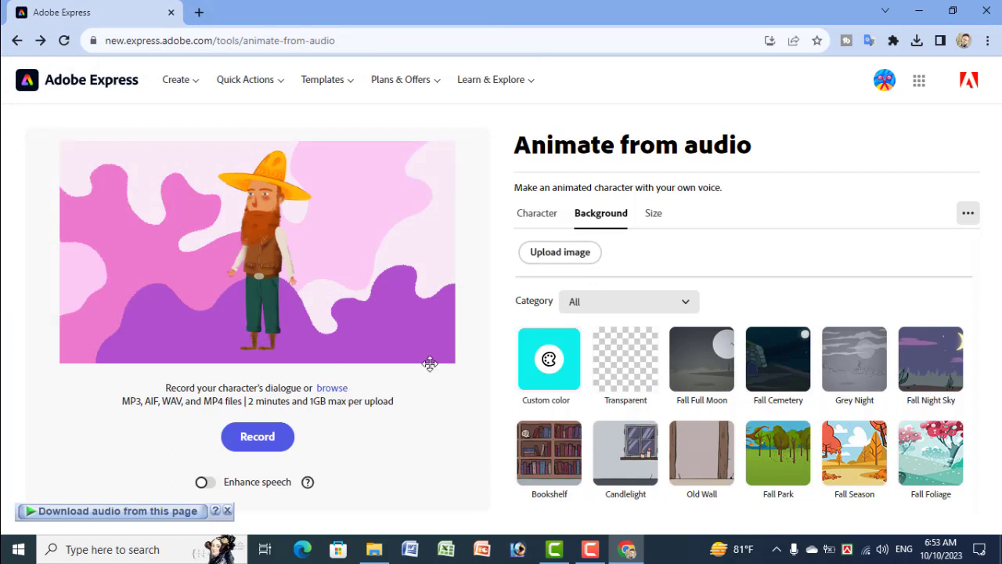
Step: Record a short voice clip for the character and play back the resulting animation
click(274, 440)
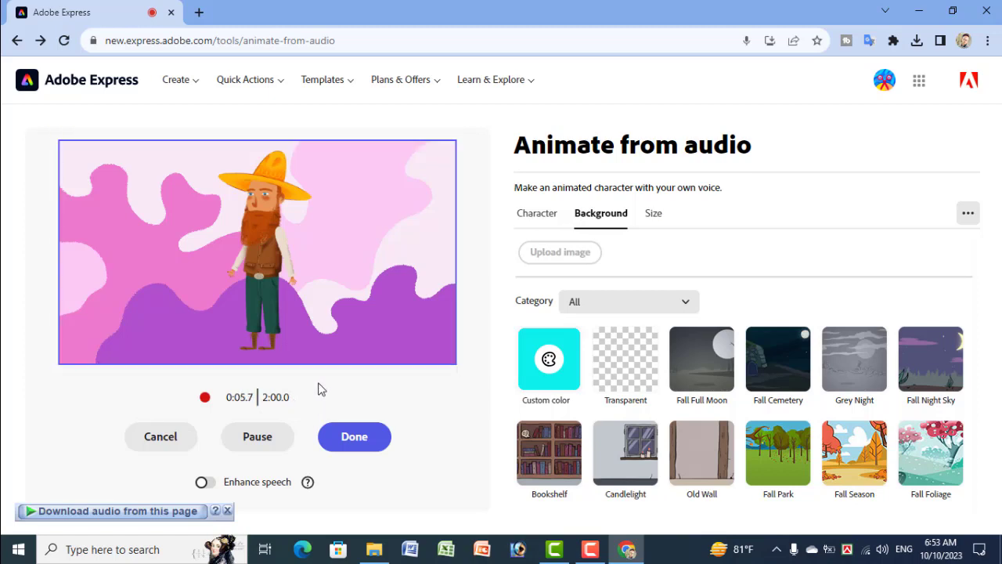
click(352, 438)
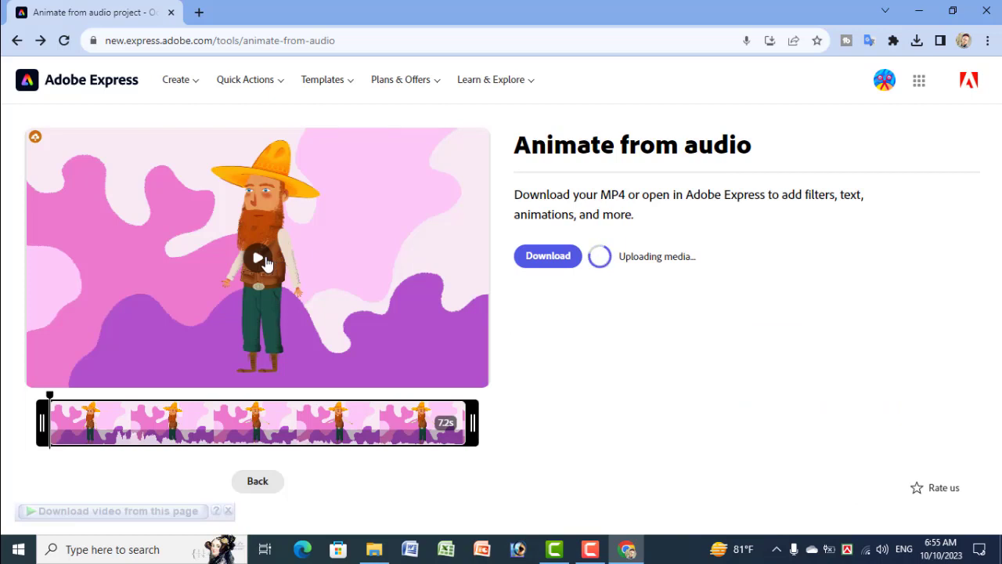
click(259, 258)
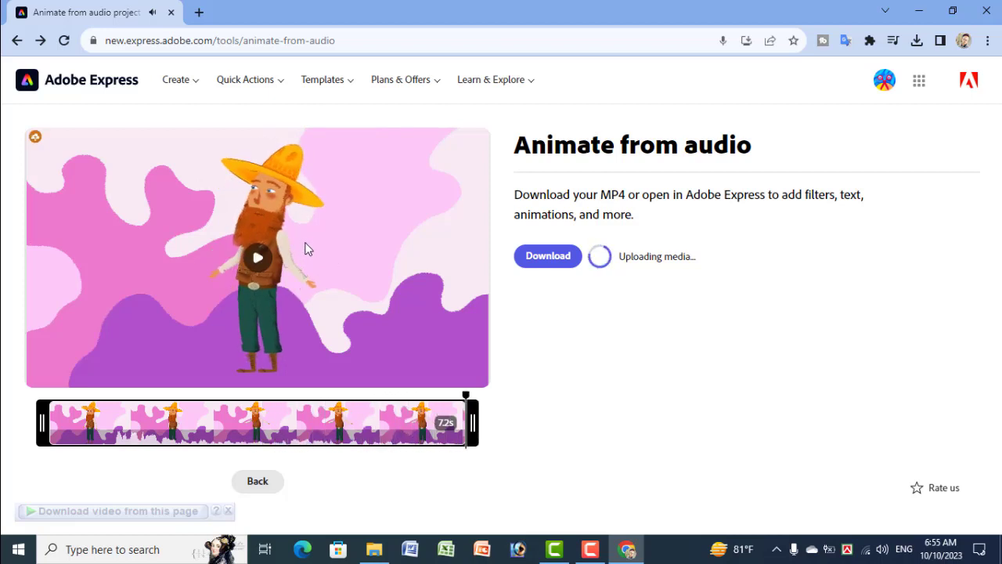
Step: Download the animation as Sawyer.mp4 to Downloads\Video
click(546, 261)
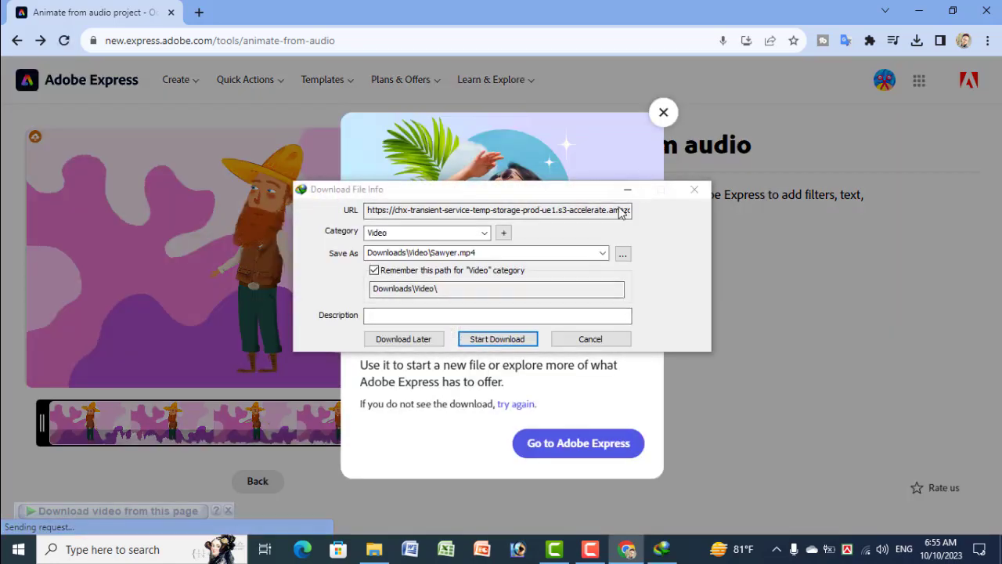
click(514, 341)
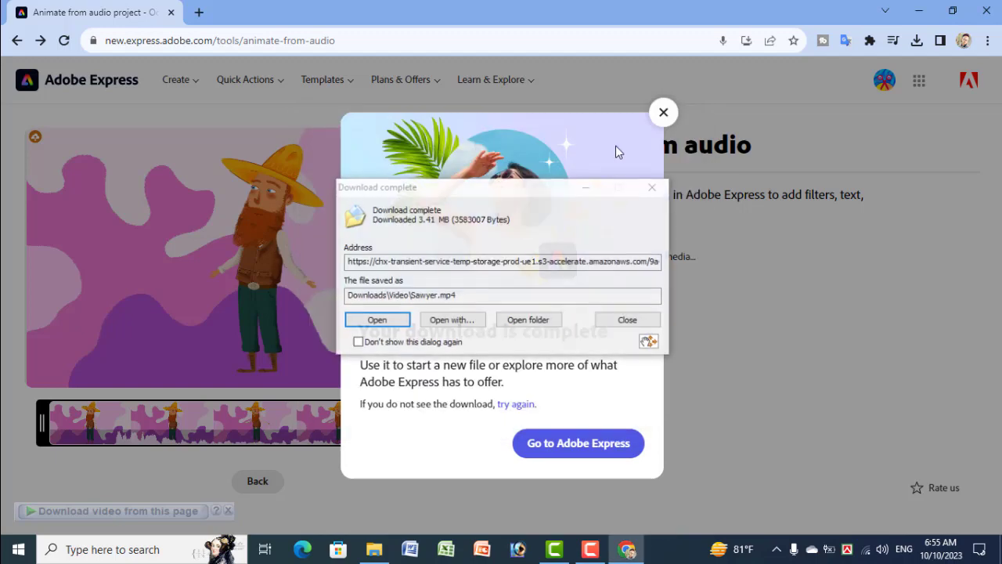
click(628, 320)
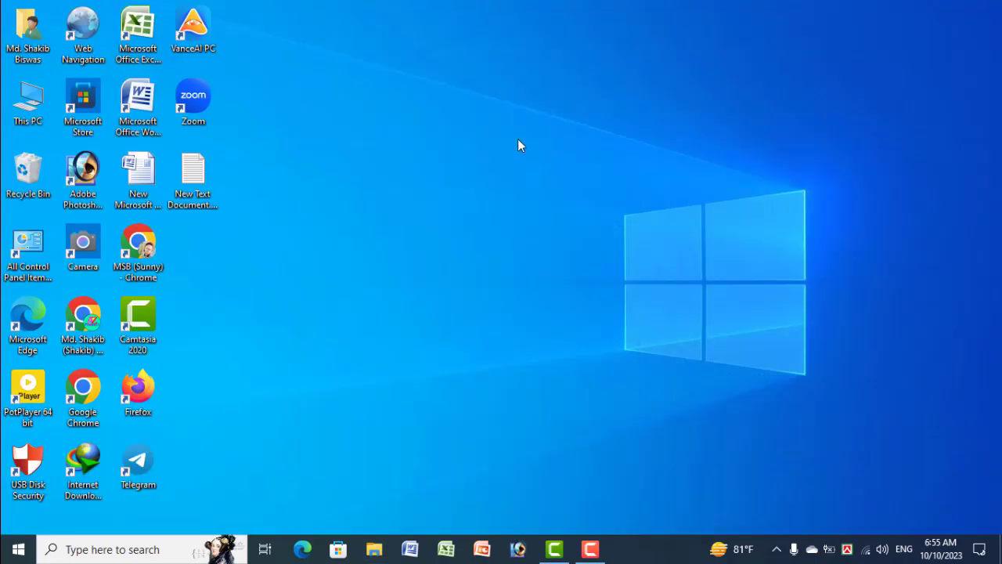